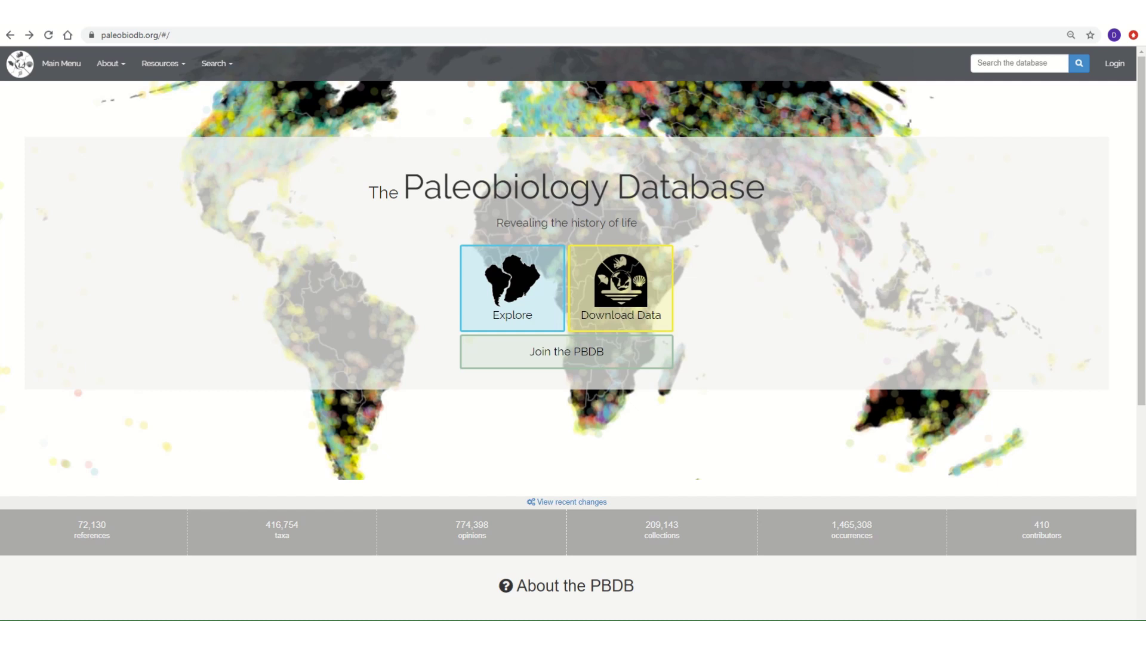
Step: Search the database for Paradoxides gracilis and open its taxon page
left_click(1010, 66)
type("Paradoxides gracilis")
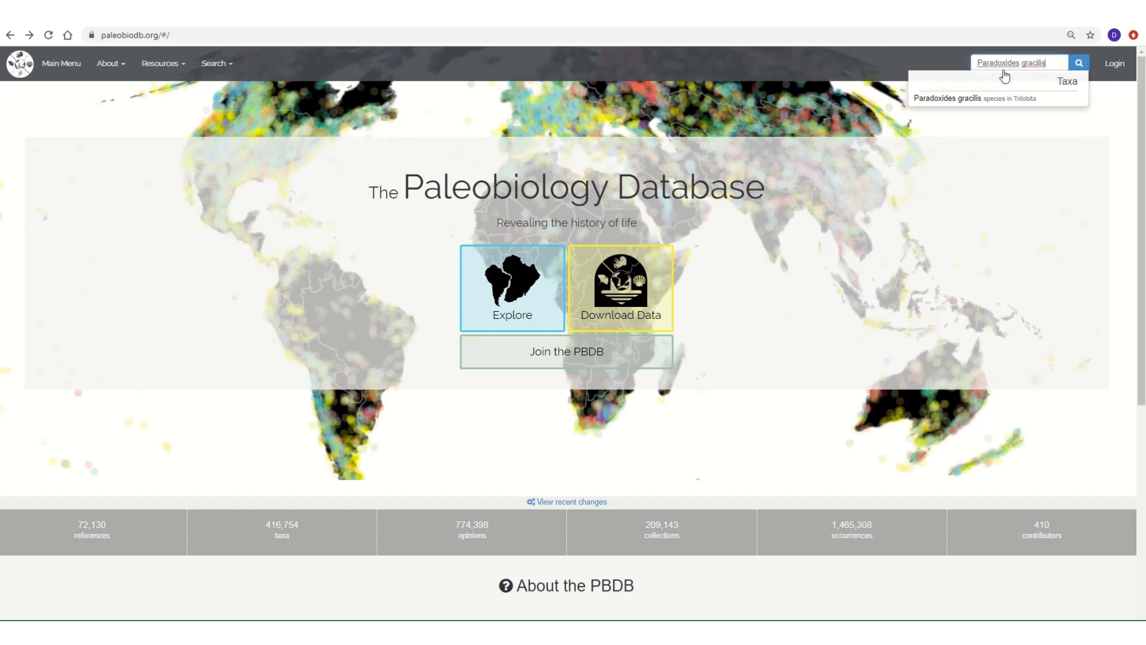
left_click(942, 99)
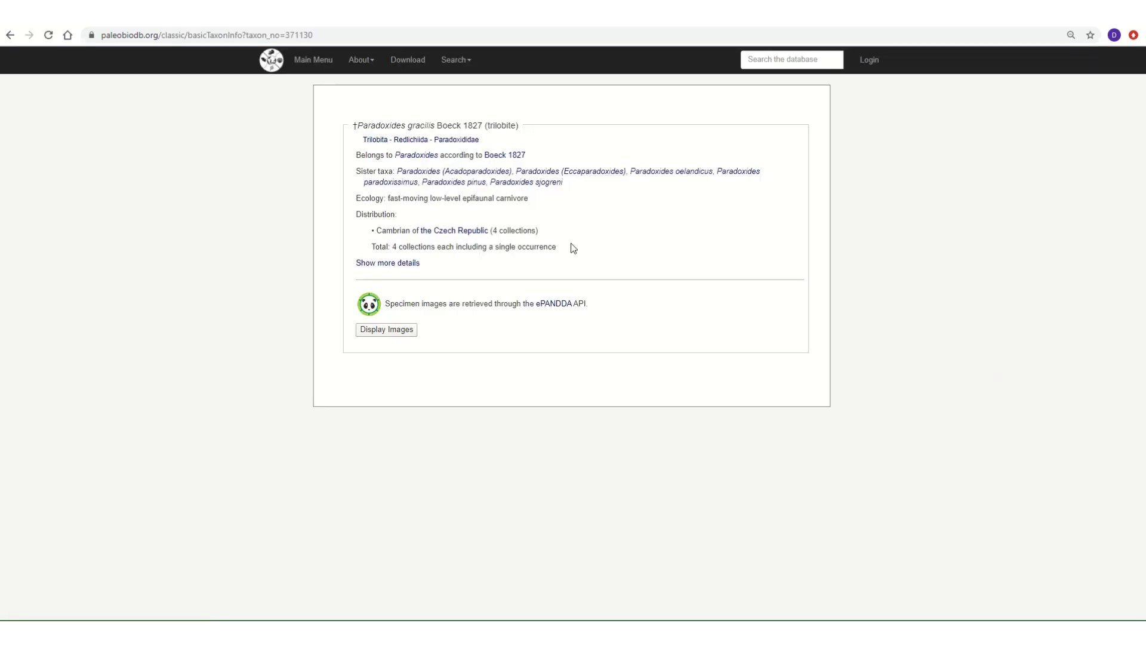
Step: Expand the Paradoxides gracilis record and view its classification, morphology, ecology and taphonomy, and age range
left_click(398, 266)
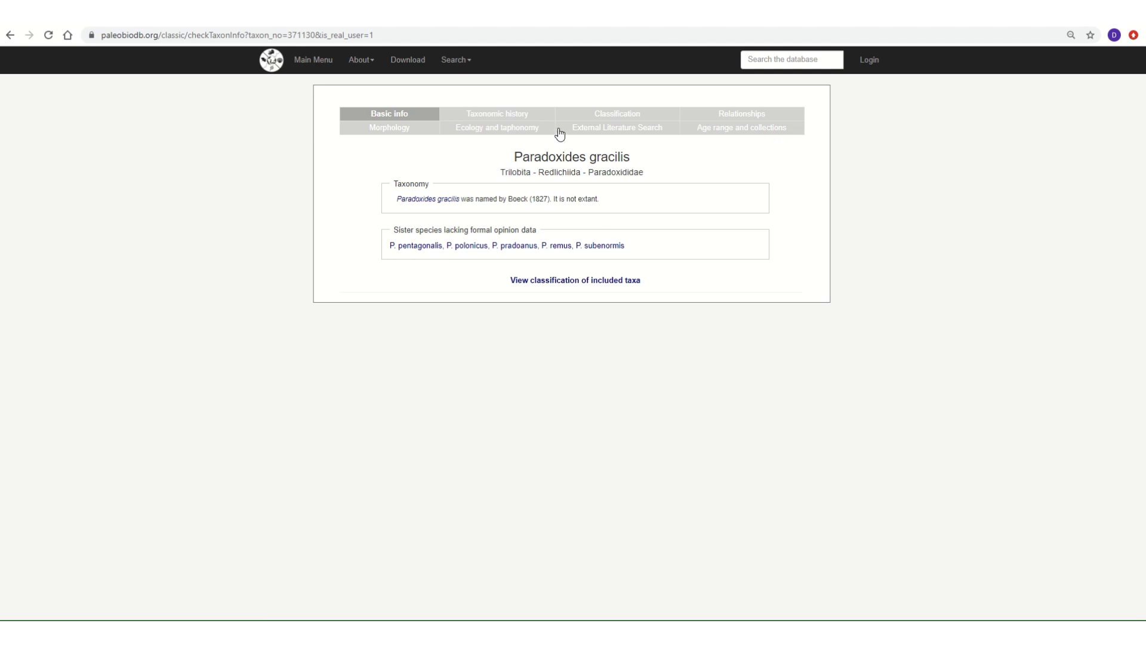
left_click(574, 117)
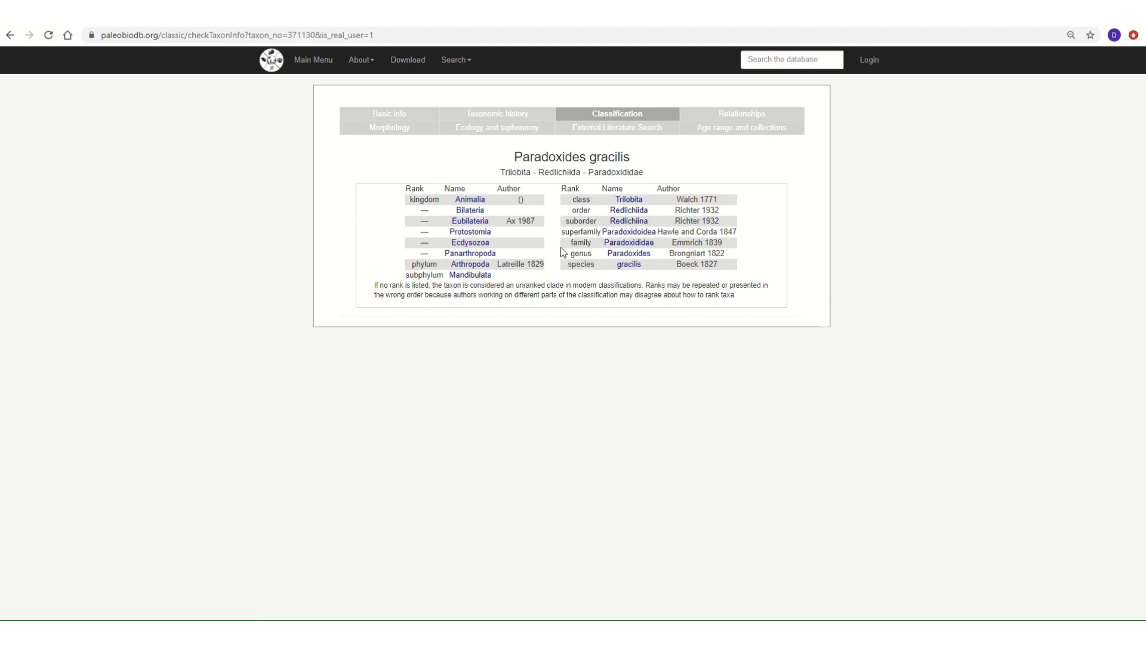
left_click(414, 129)
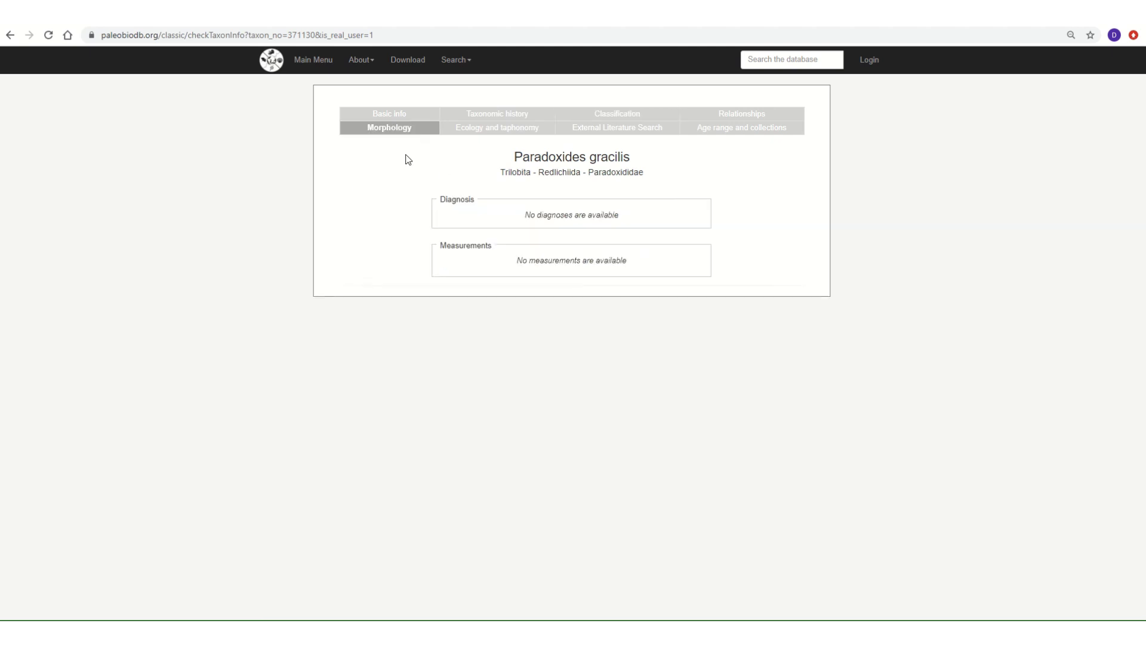
left_click(474, 131)
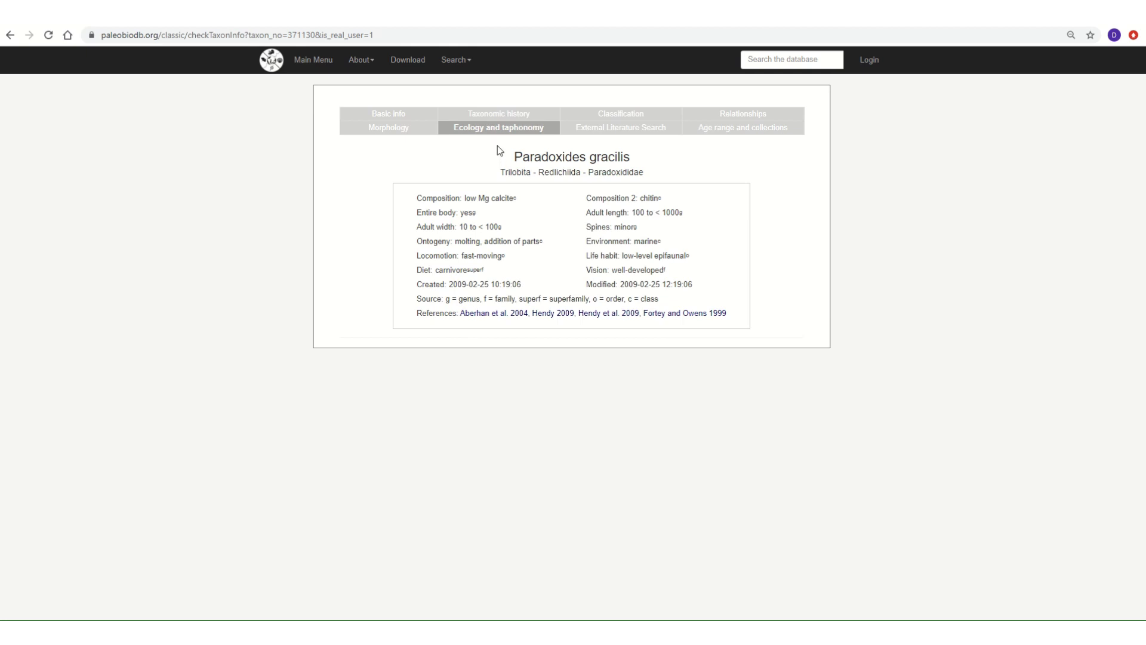
left_click(706, 128)
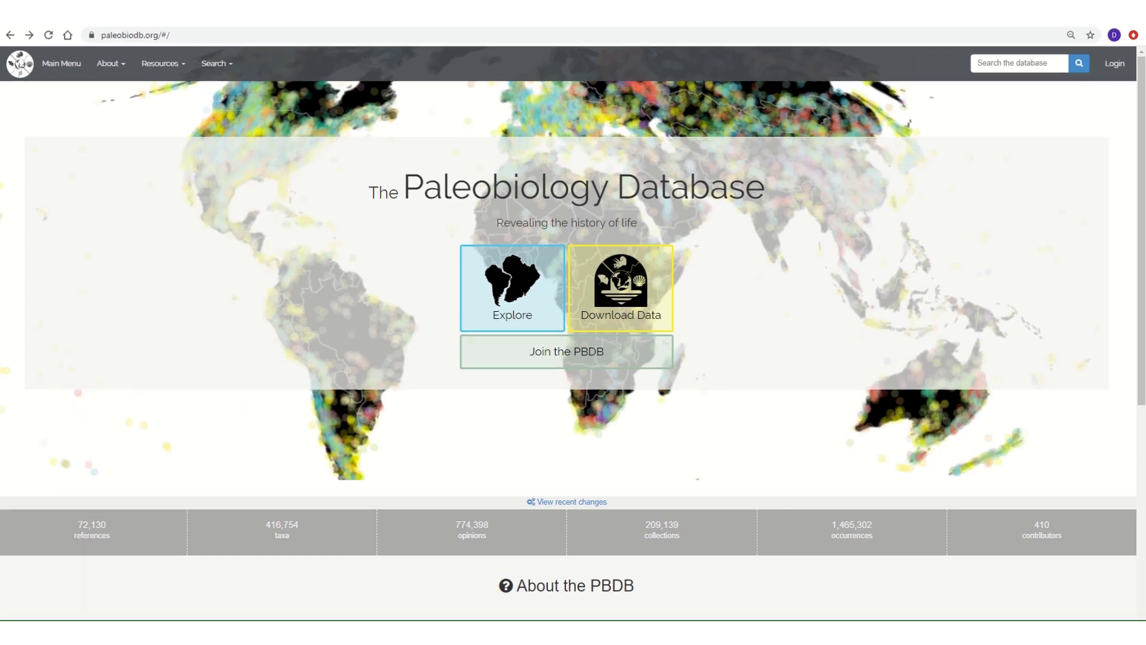
Step: Launch PBDB Navigator from the home page's Explore tile
left_click(486, 318)
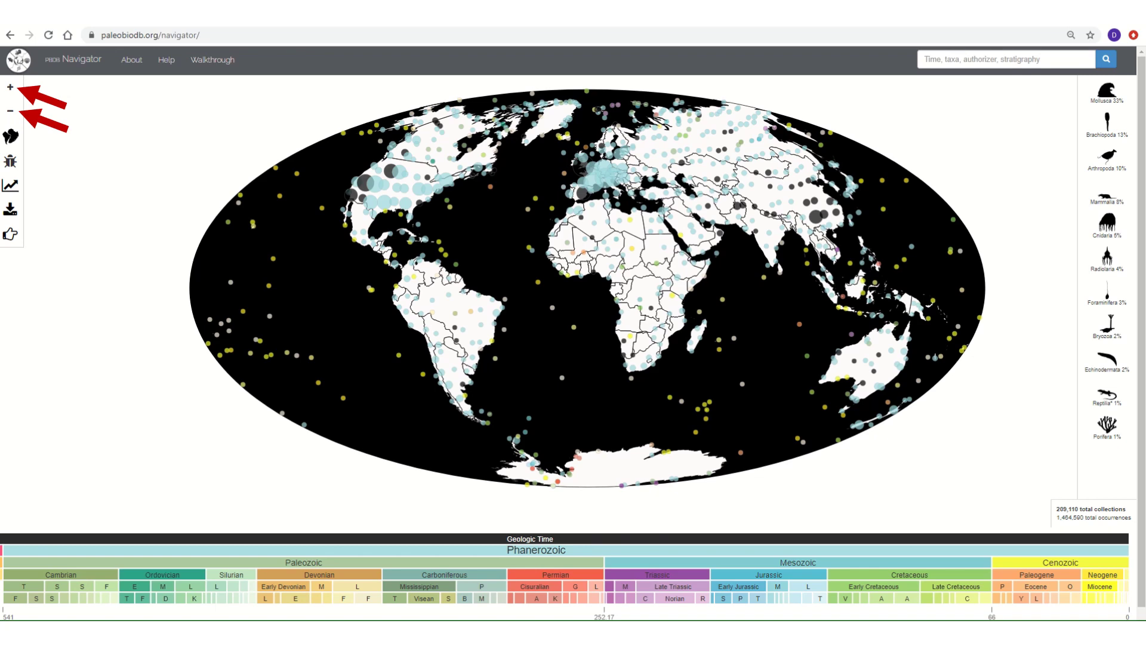
scroll(524, 370, "up", 5)
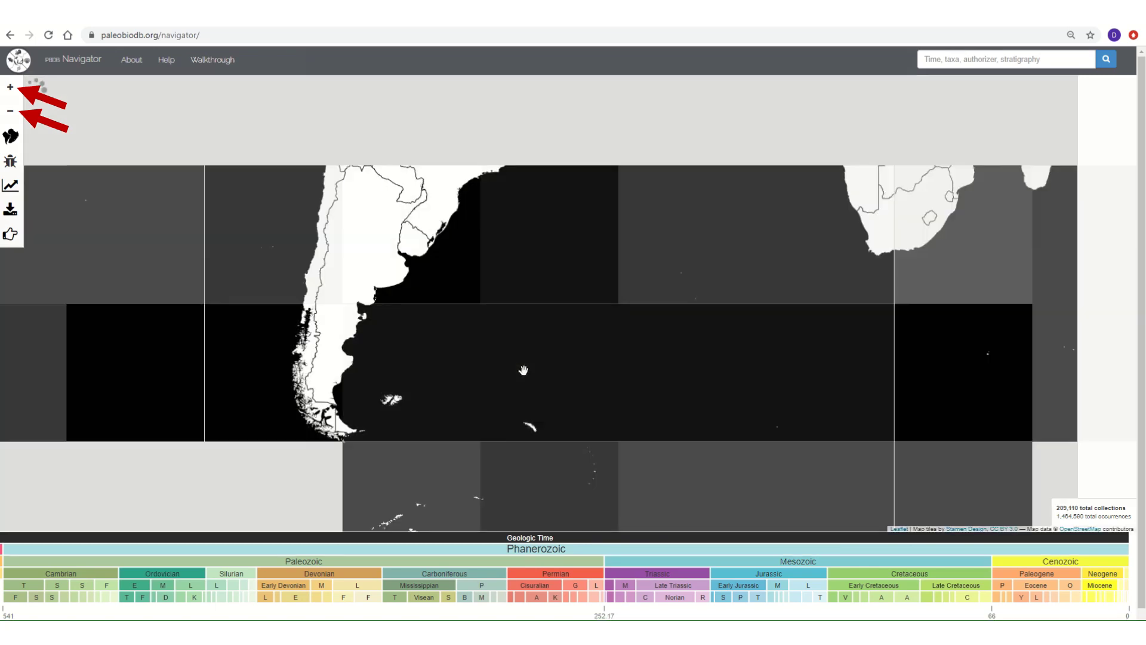
scroll(523, 370, "down", 5)
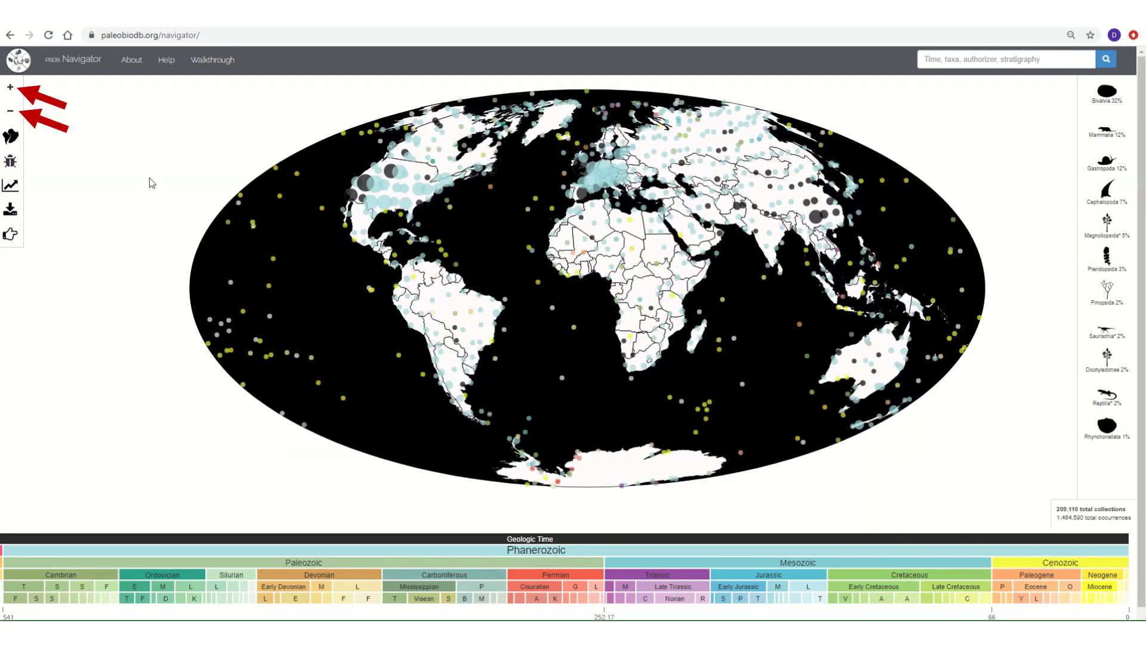
left_click(11, 89)
left_click(11, 91)
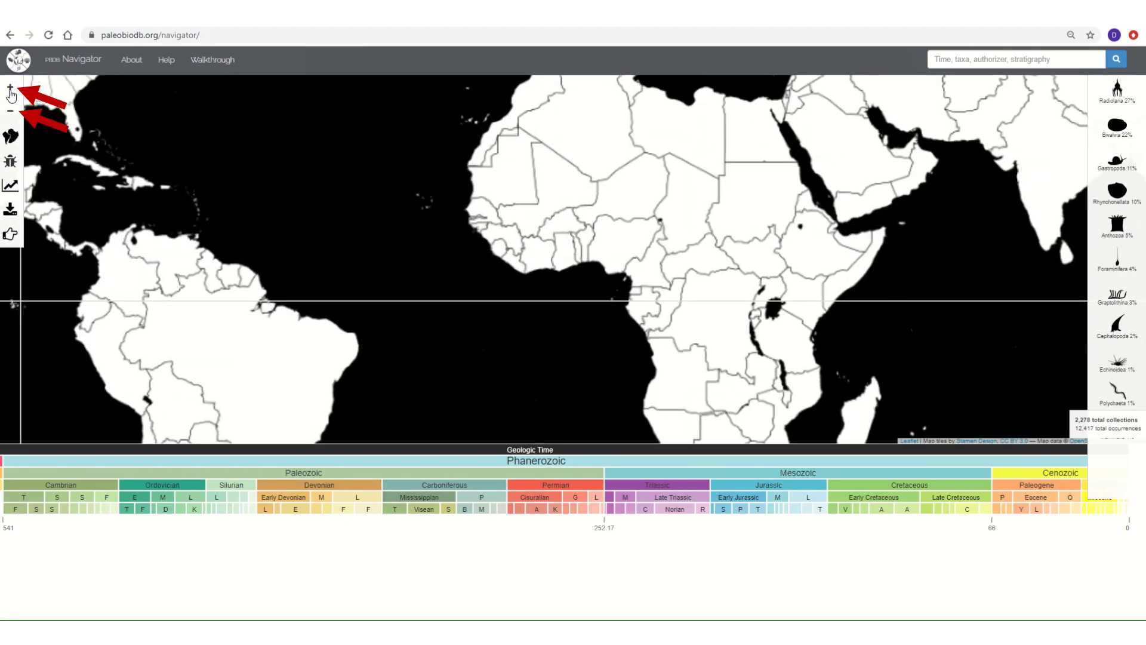
left_click(9, 112)
left_click(9, 113)
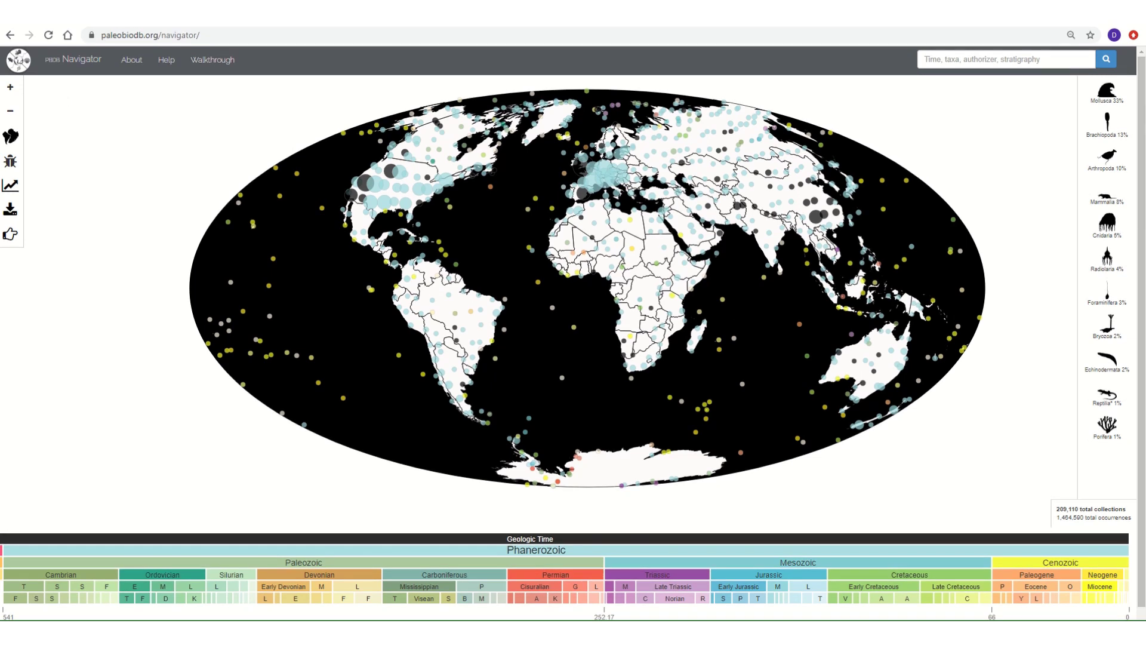
Step: Zoom the map from North America down to the Missouri–Illinois Midwest
scroll(425, 214, "up", 2)
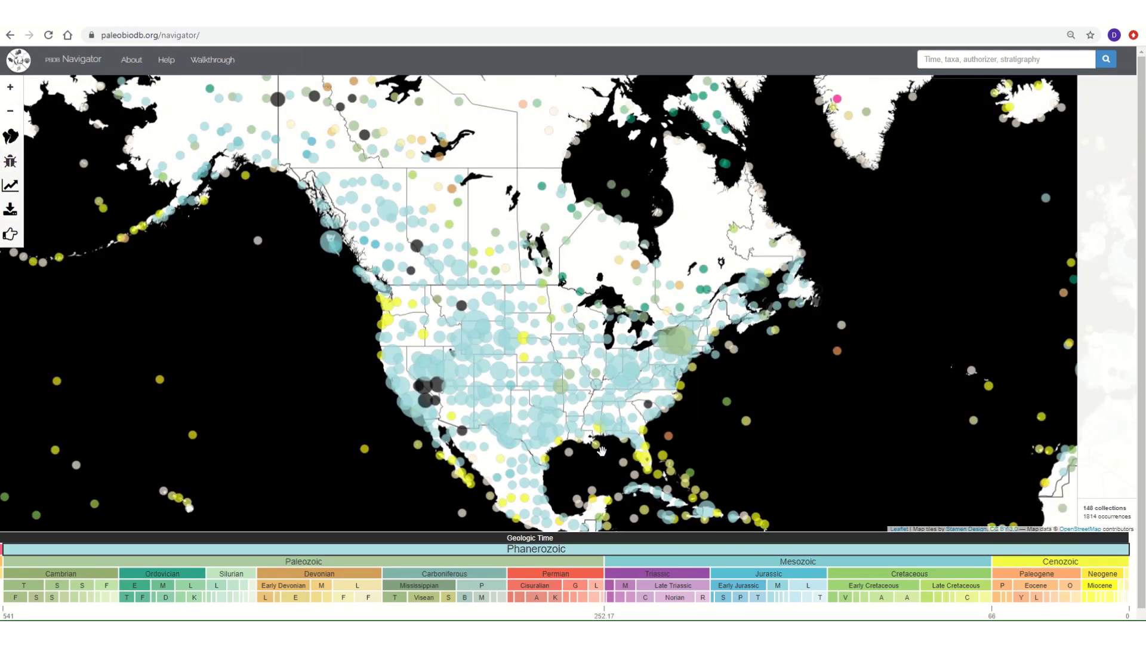
scroll(602, 450, "up", 1)
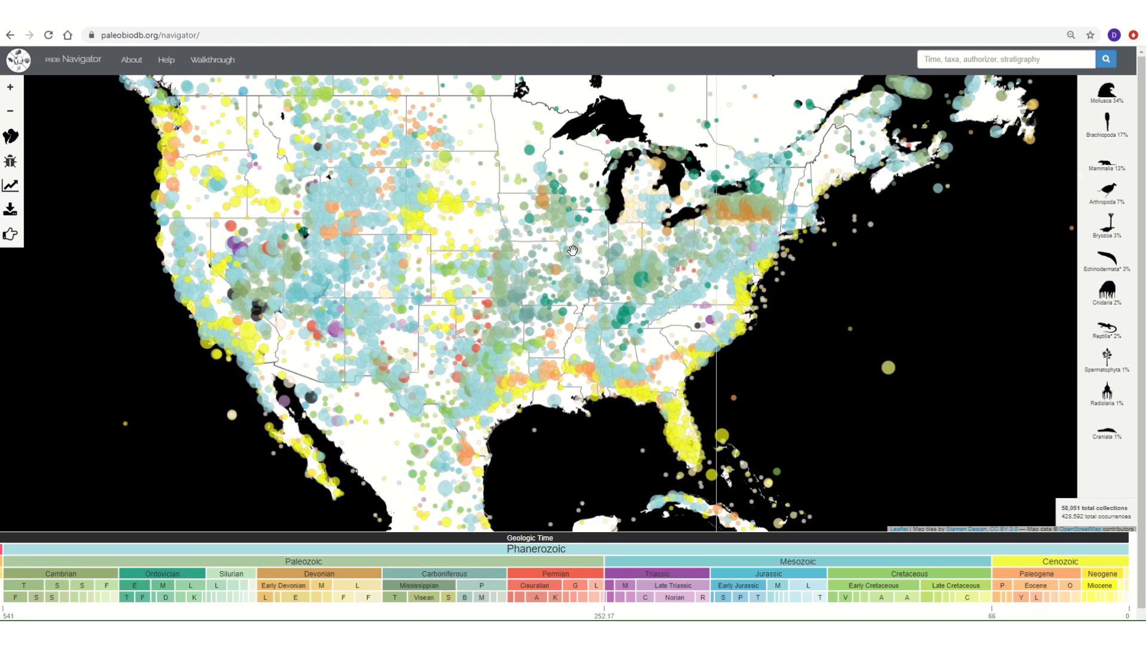
scroll(573, 250, "up", 2)
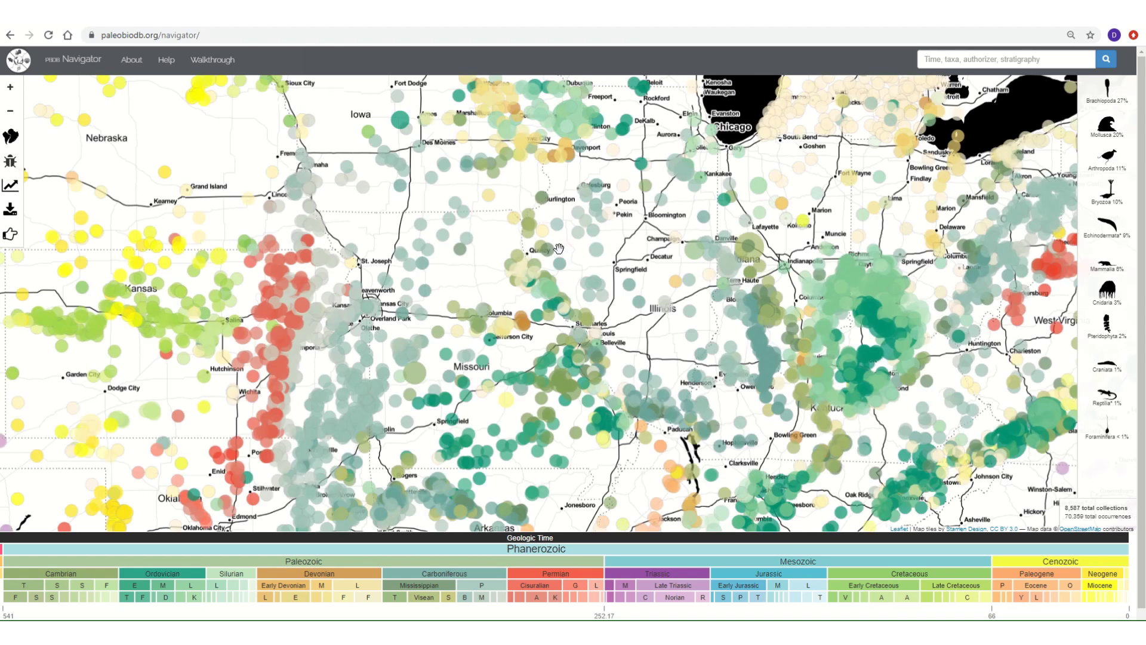
Step: List the occurrences in the Kinderhook limestone, Le Grand collection, then close the window
left_click(558, 248)
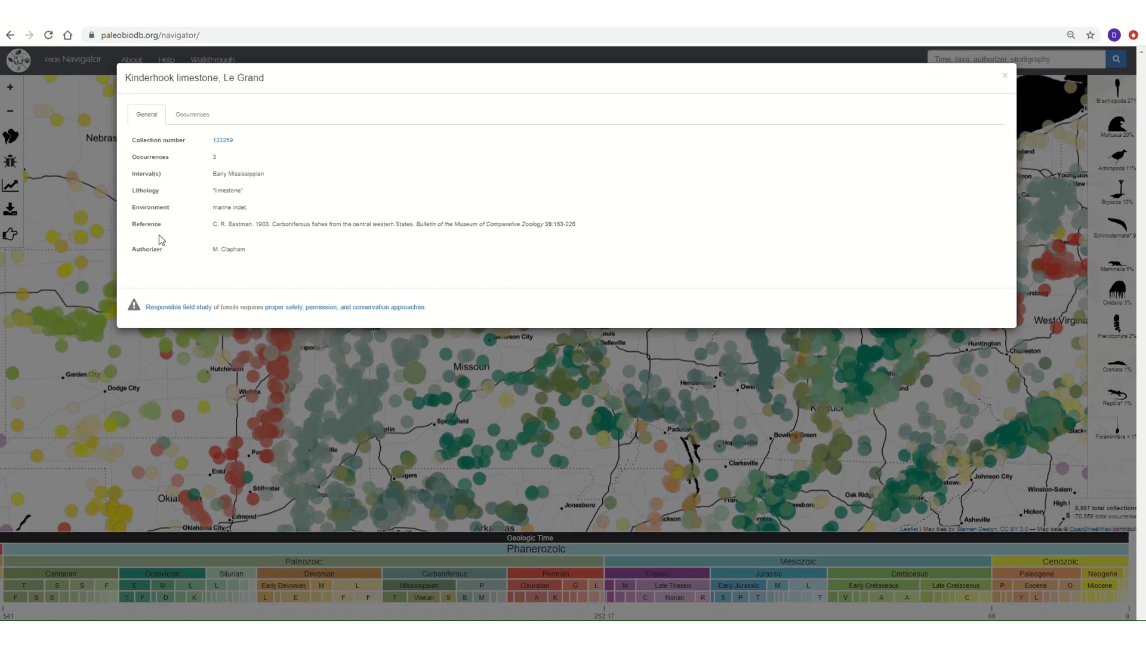
left_click(198, 122)
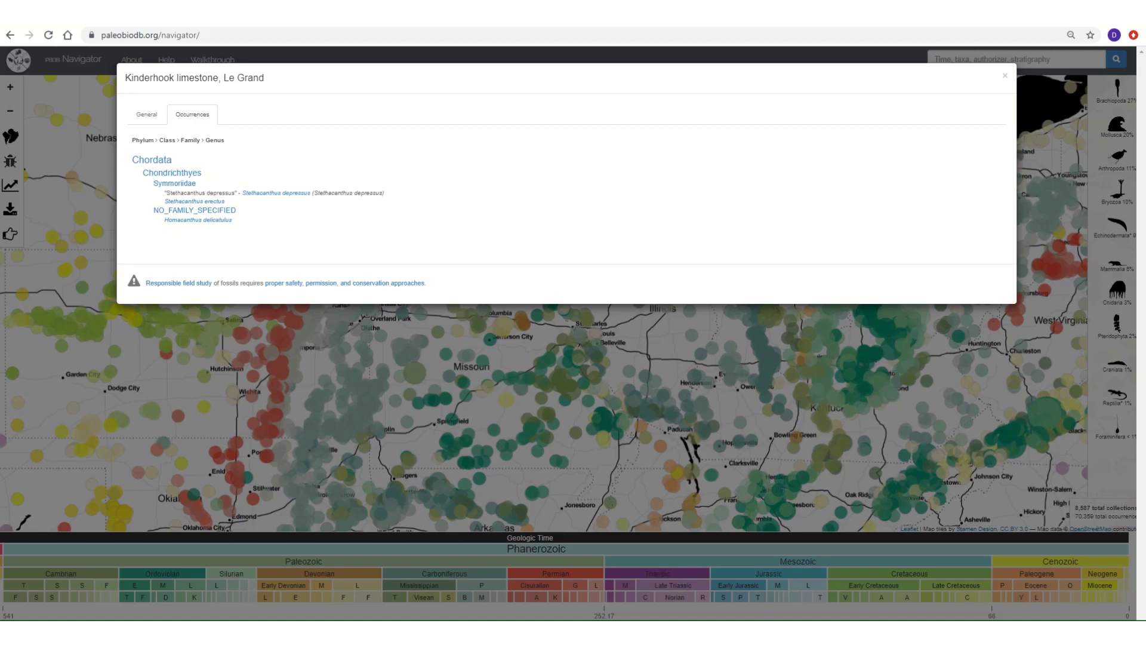
key("Escape")
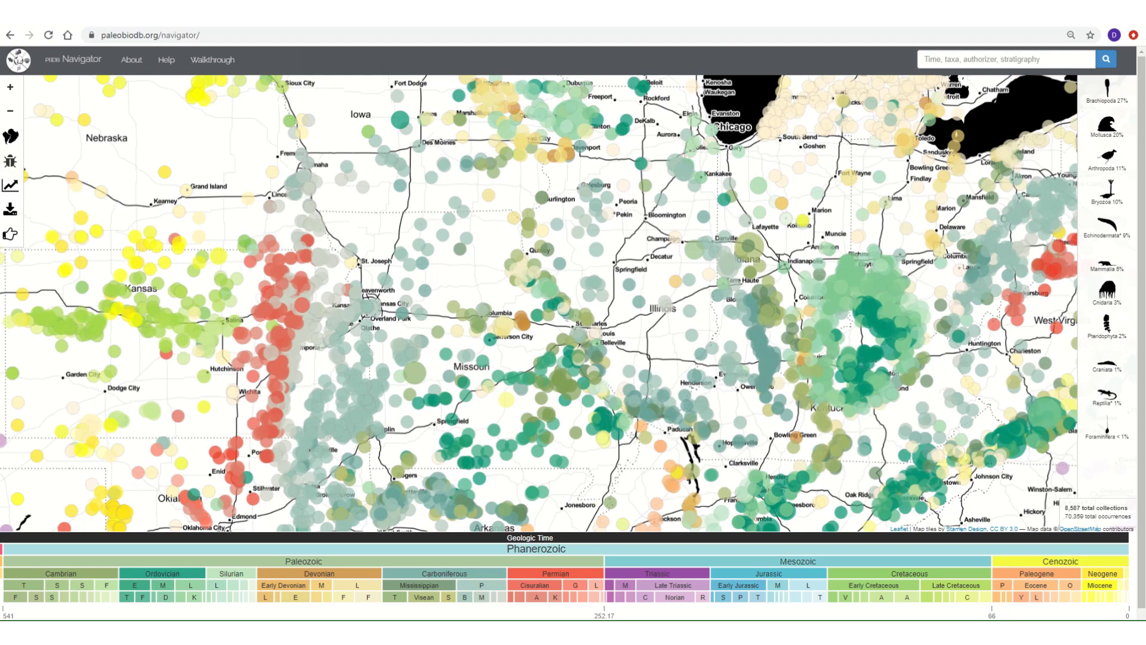
Step: View the occurrences of Crawfordsville Upper Quarry, Bed 17, then close the collections list
left_click(762, 244)
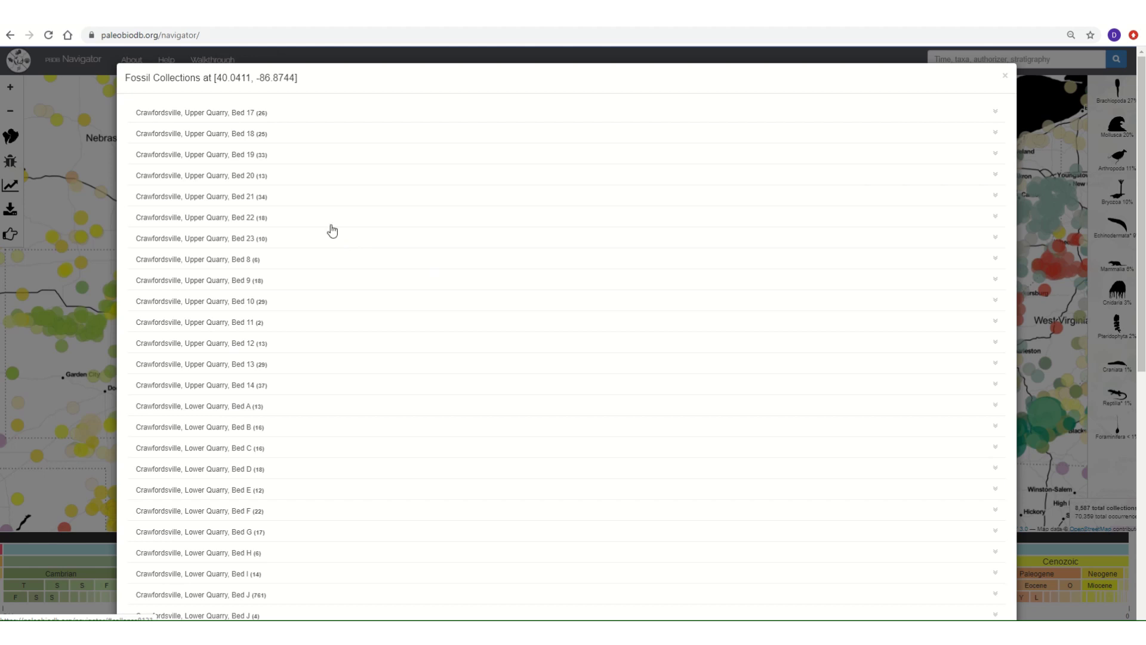
left_click(239, 116)
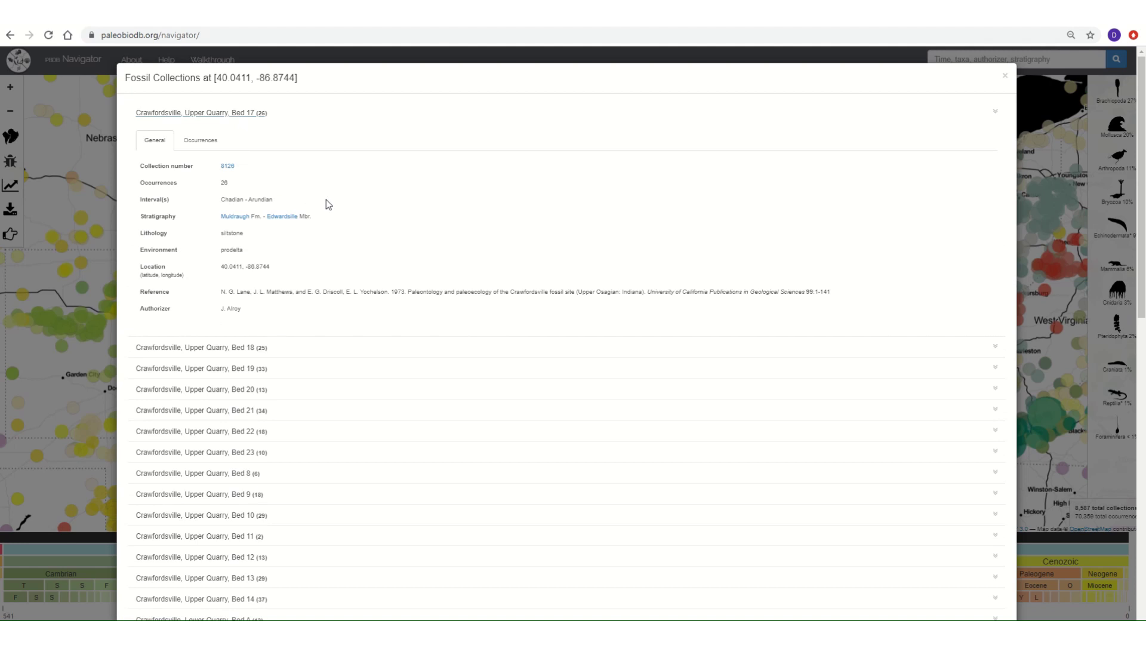
left_click(215, 146)
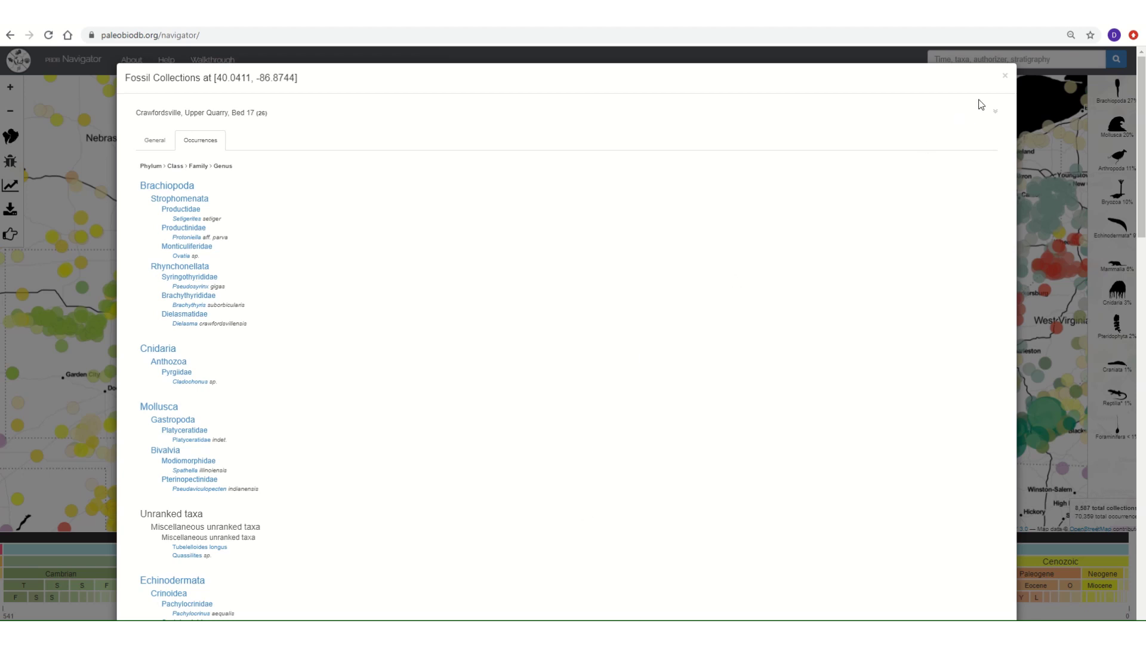
left_click(1004, 76)
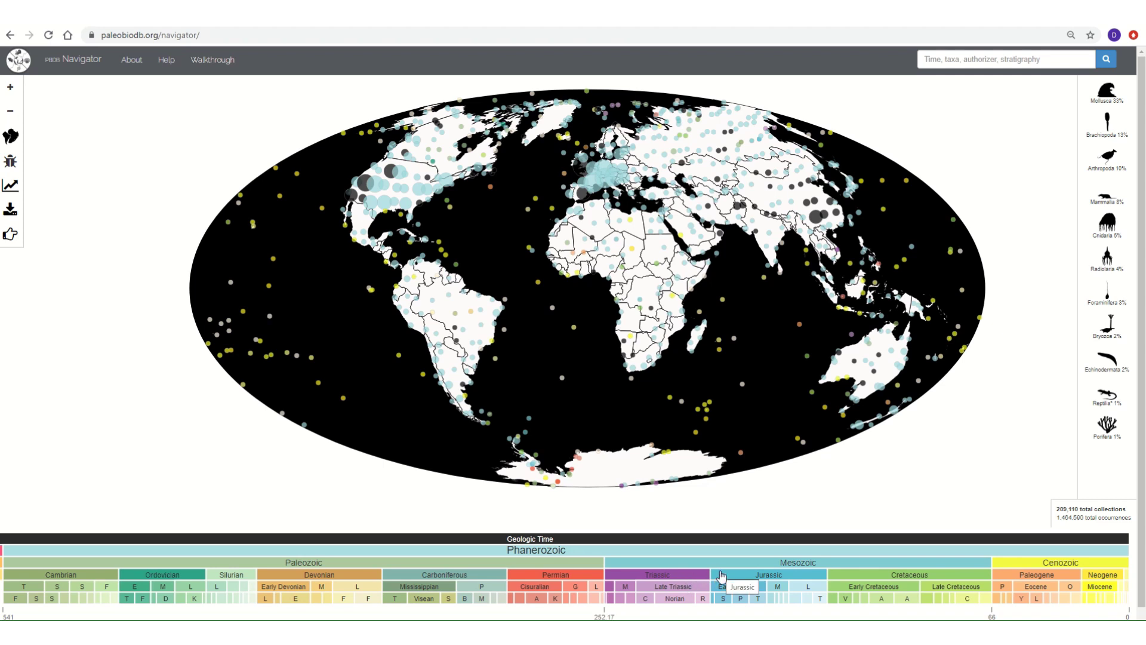
left_click(721, 575)
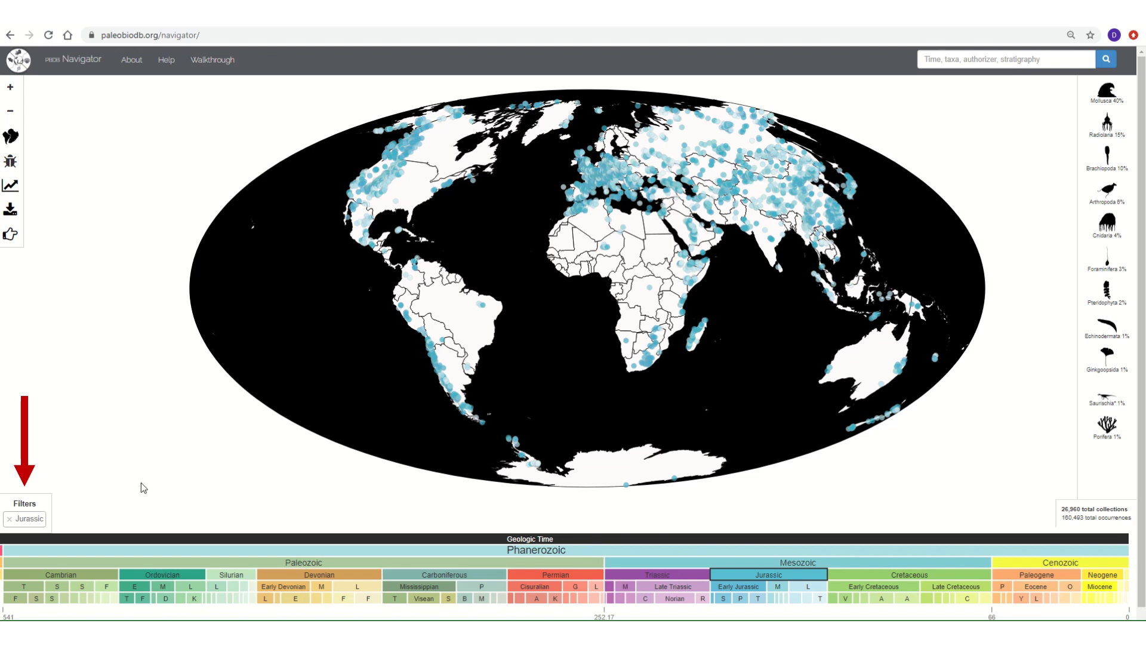
left_click(10, 519)
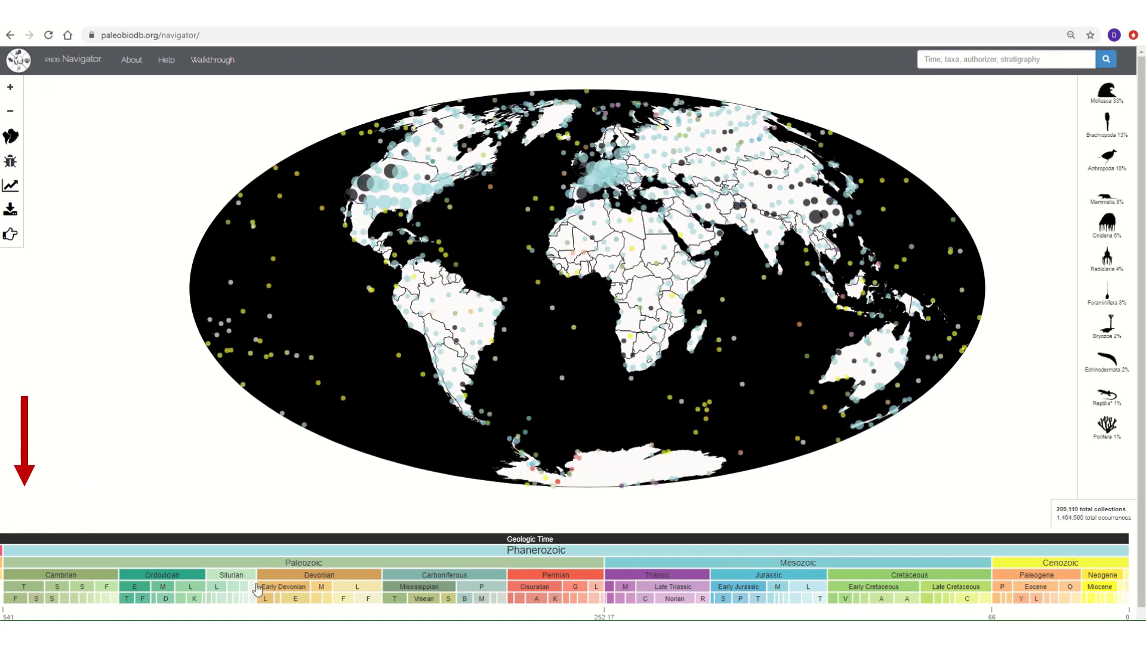
left_click(769, 574)
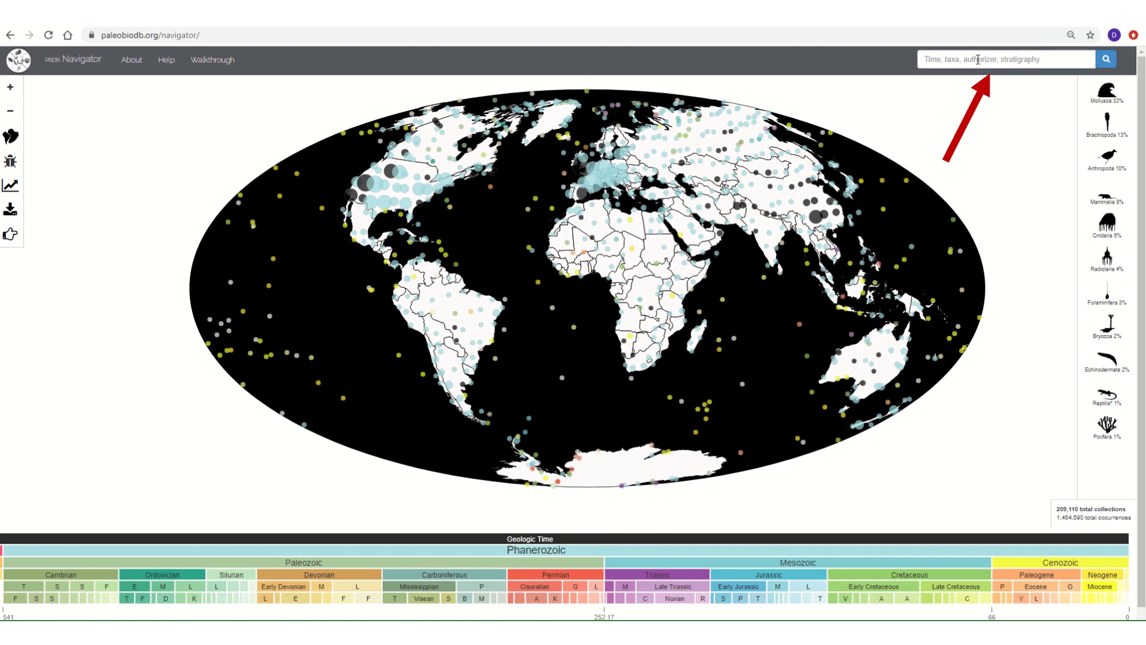
Step: Search for Dinosauria and apply it as the map's taxon filter
left_click(978, 59)
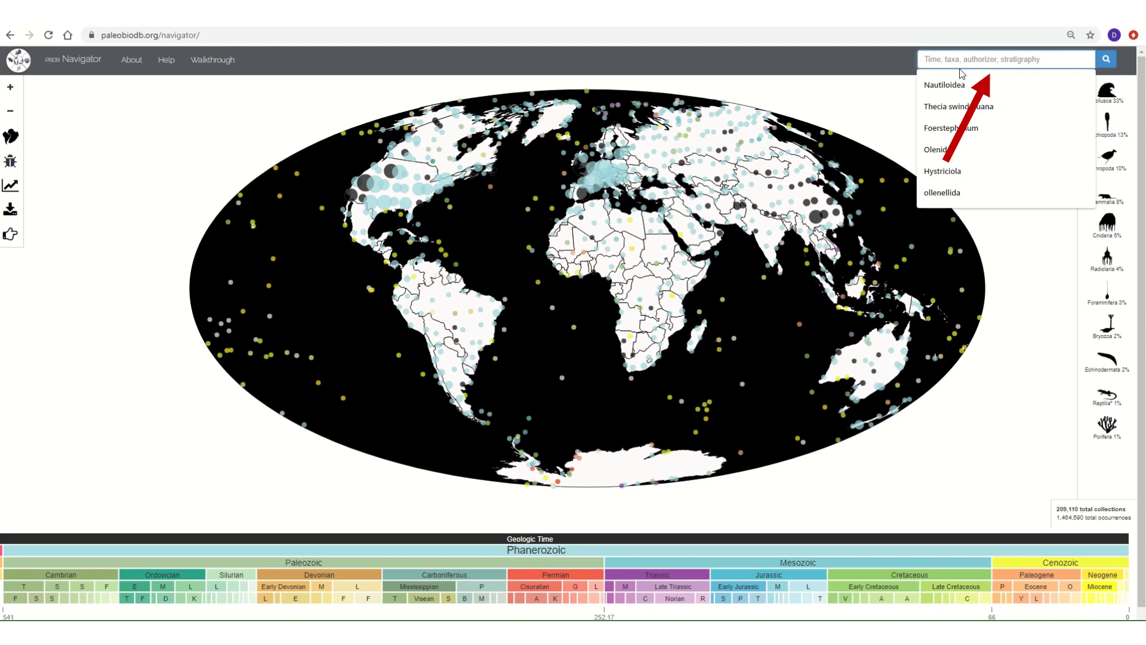
type("Dino")
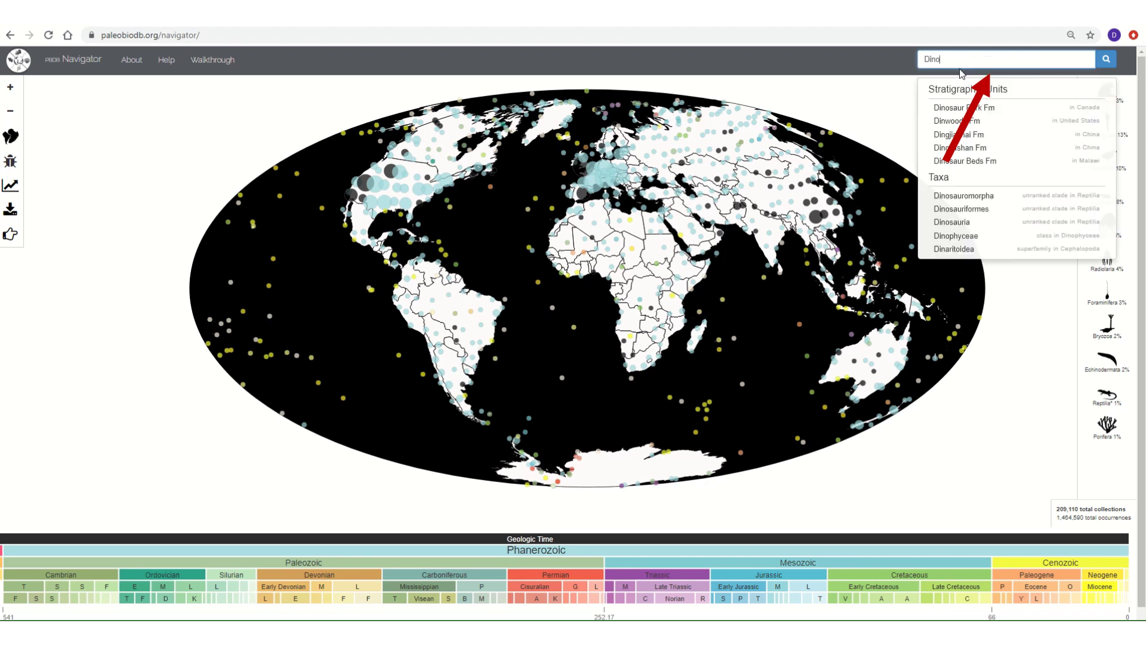
type("sauria")
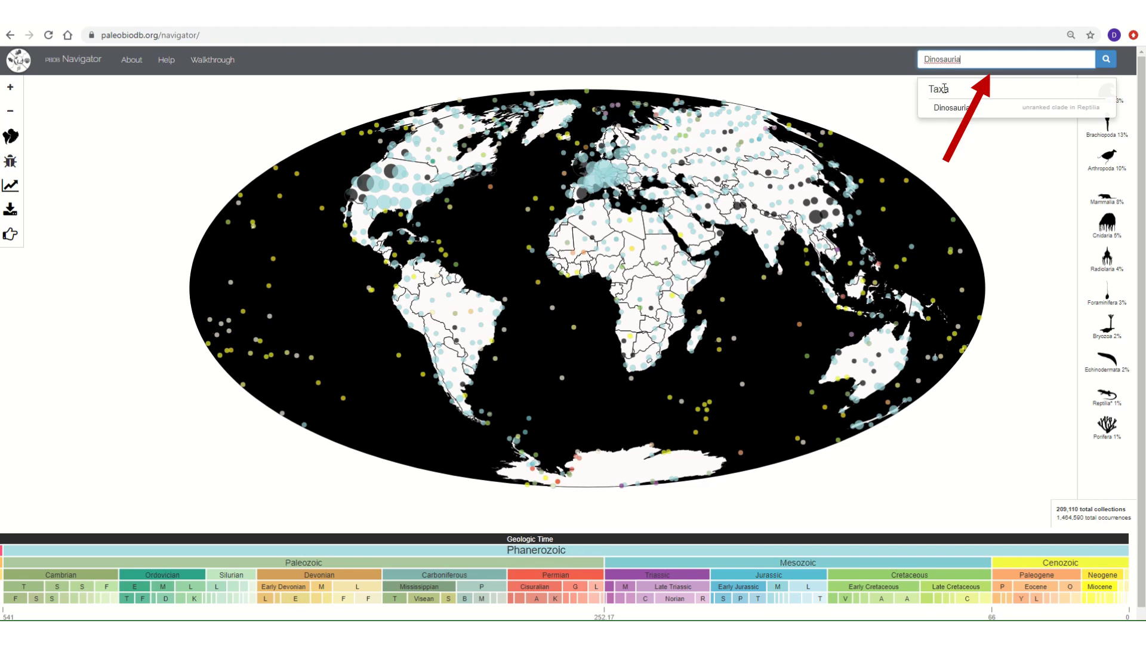
left_click(937, 109)
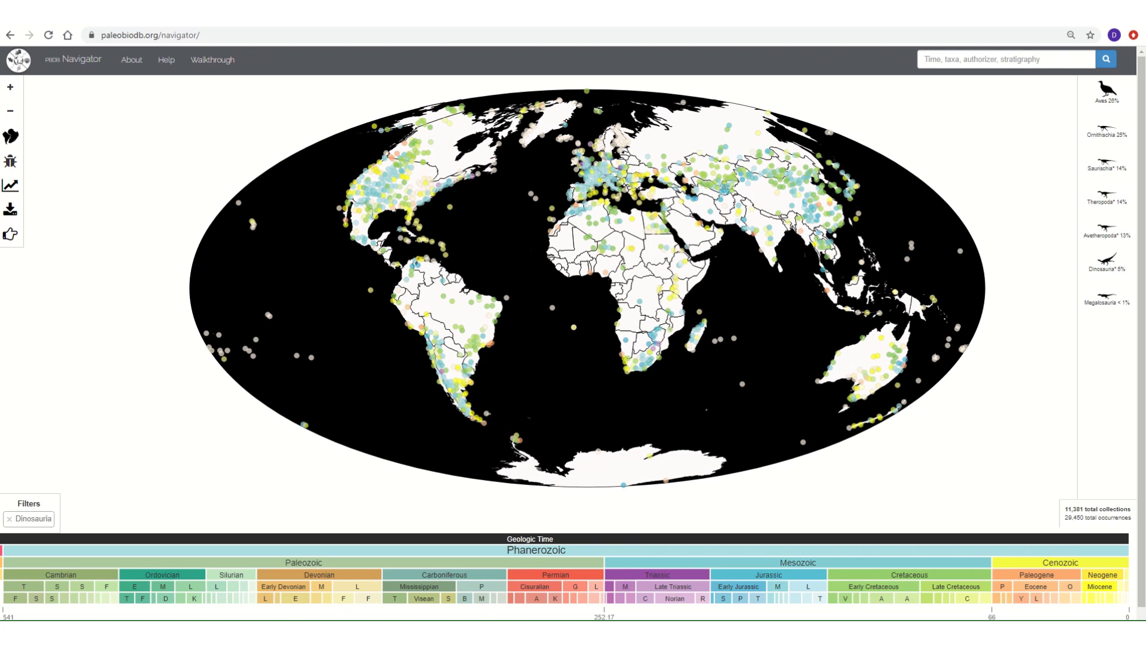
Step: Limit the dinosaur map to the Jurassic on the timeline
left_click(729, 576)
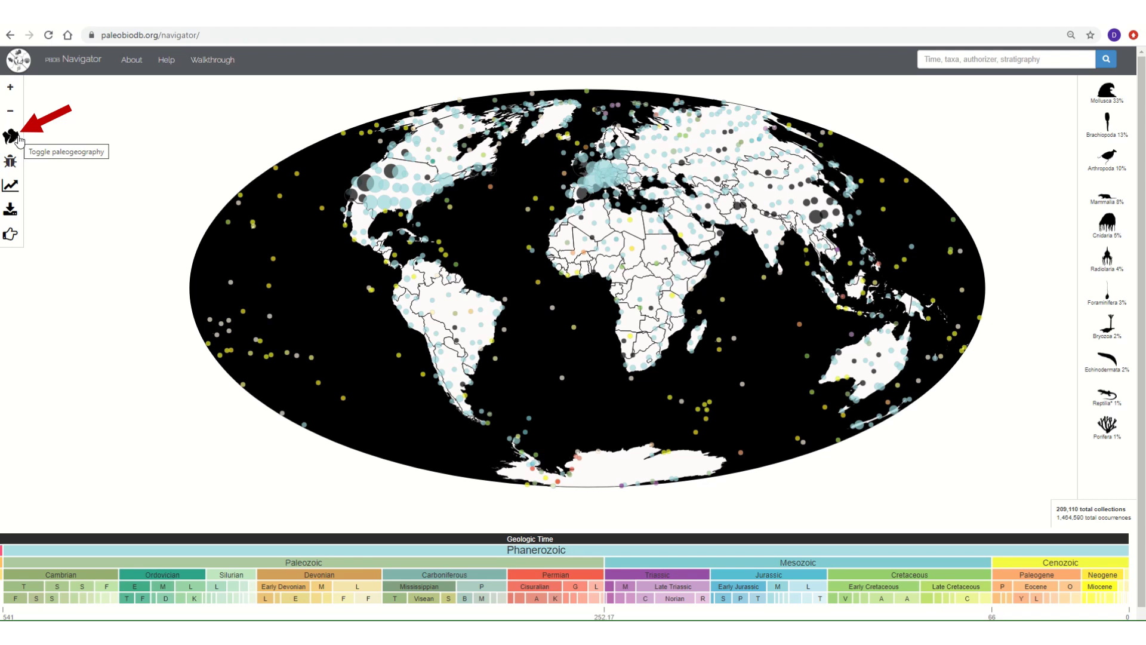
left_click(745, 577)
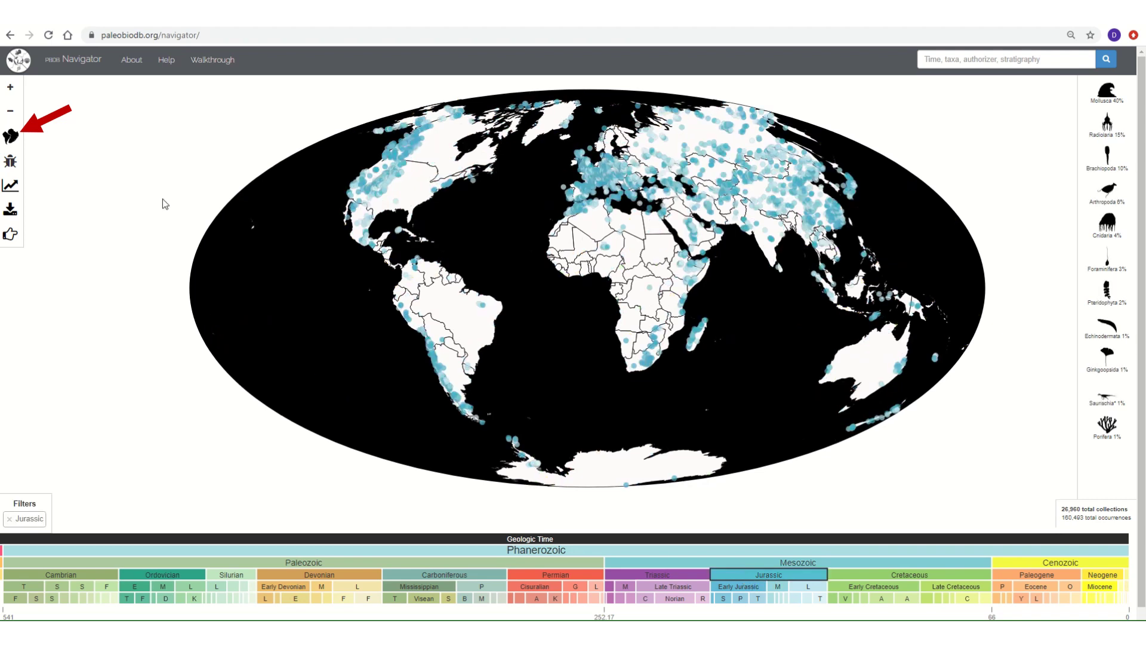
left_click(10, 139)
left_click(25, 147)
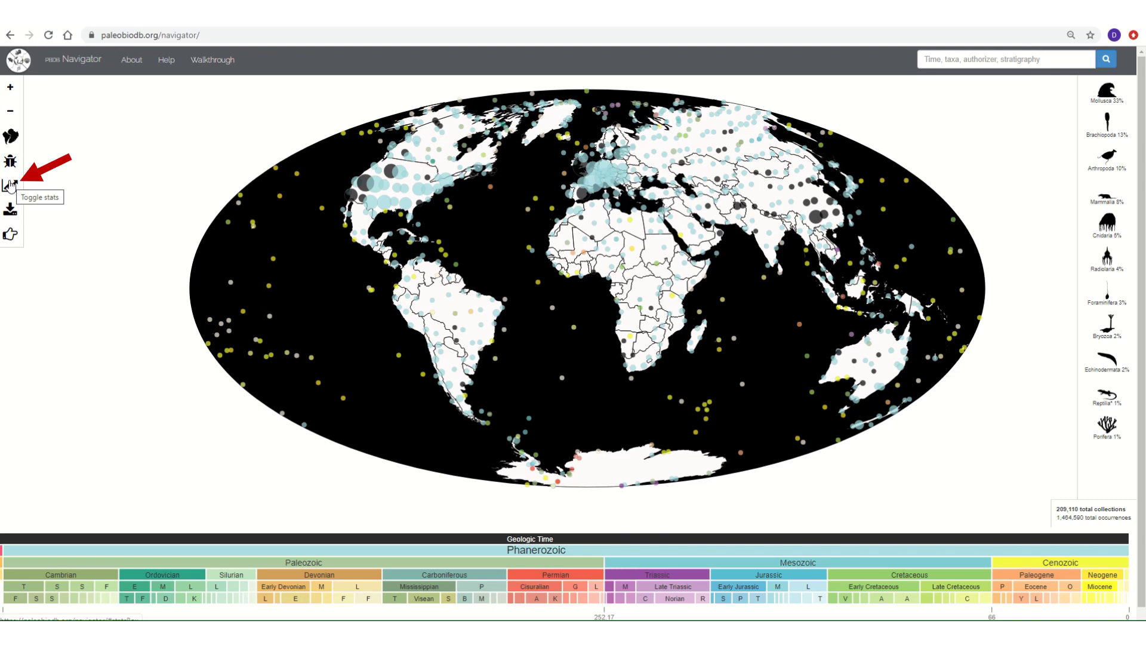
Step: Open the sampled-in-bin genus diversity curve for the whole world-map view
left_click(10, 185)
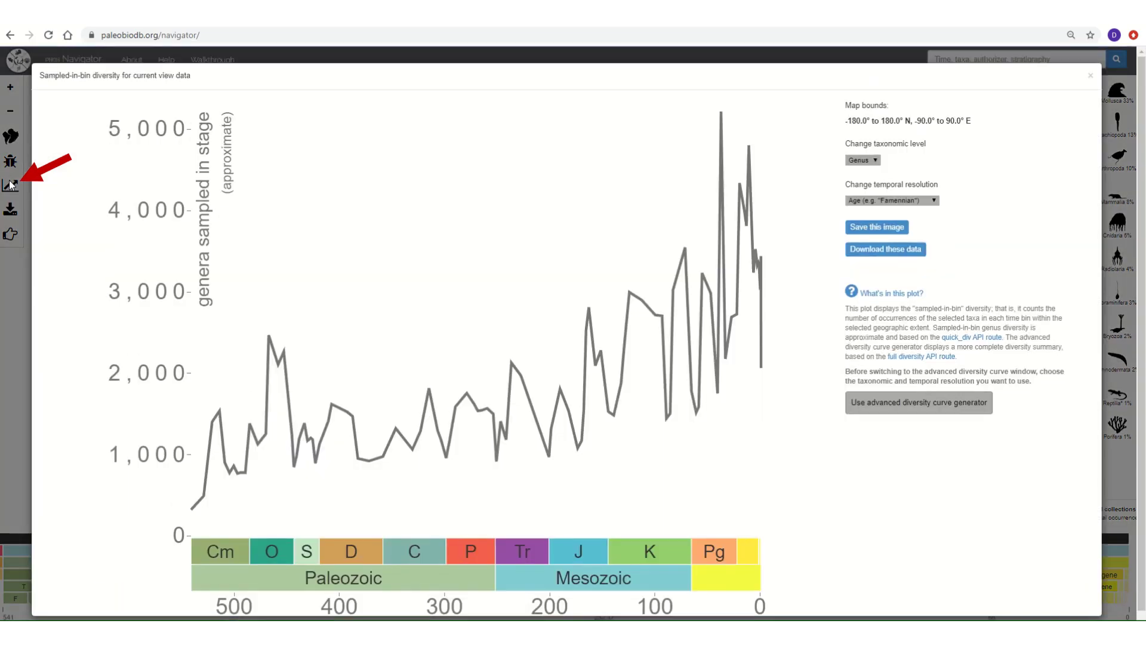